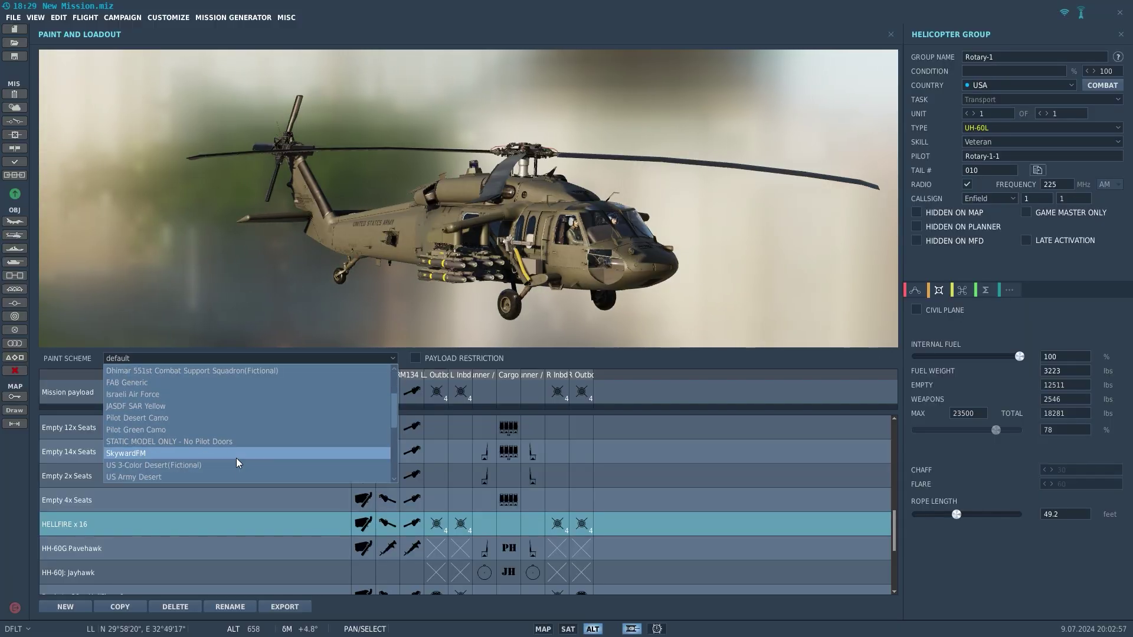
Apply the US 3-Color Desert (Fictional) paint, then open Discord #latest-release's GitHub link.
scroll(236, 458, "down", 2)
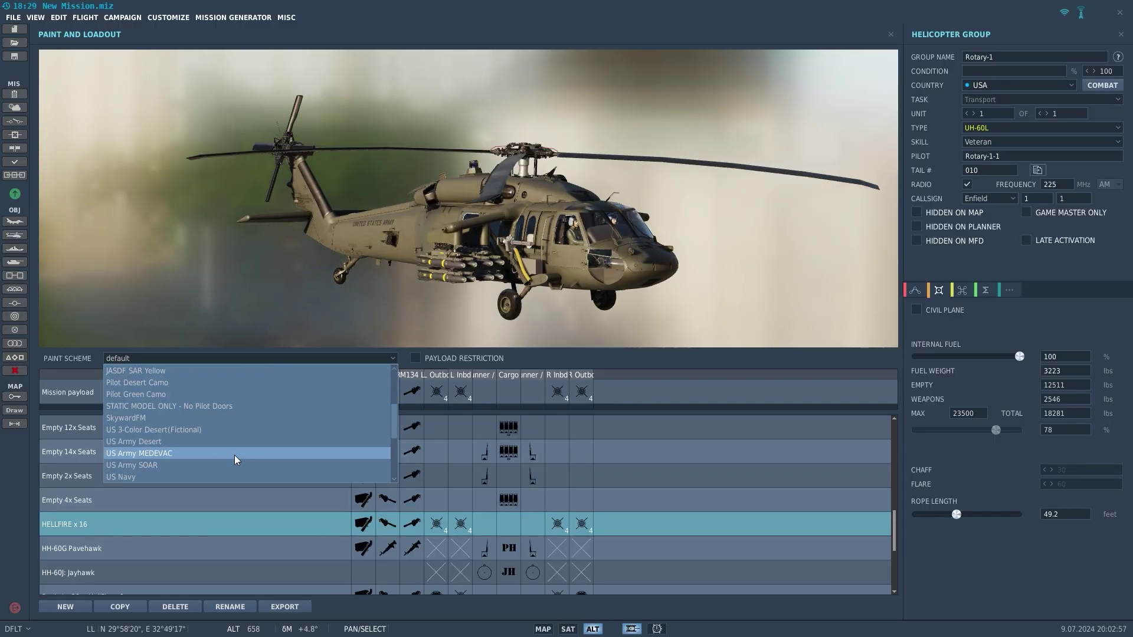
left_click(234, 429)
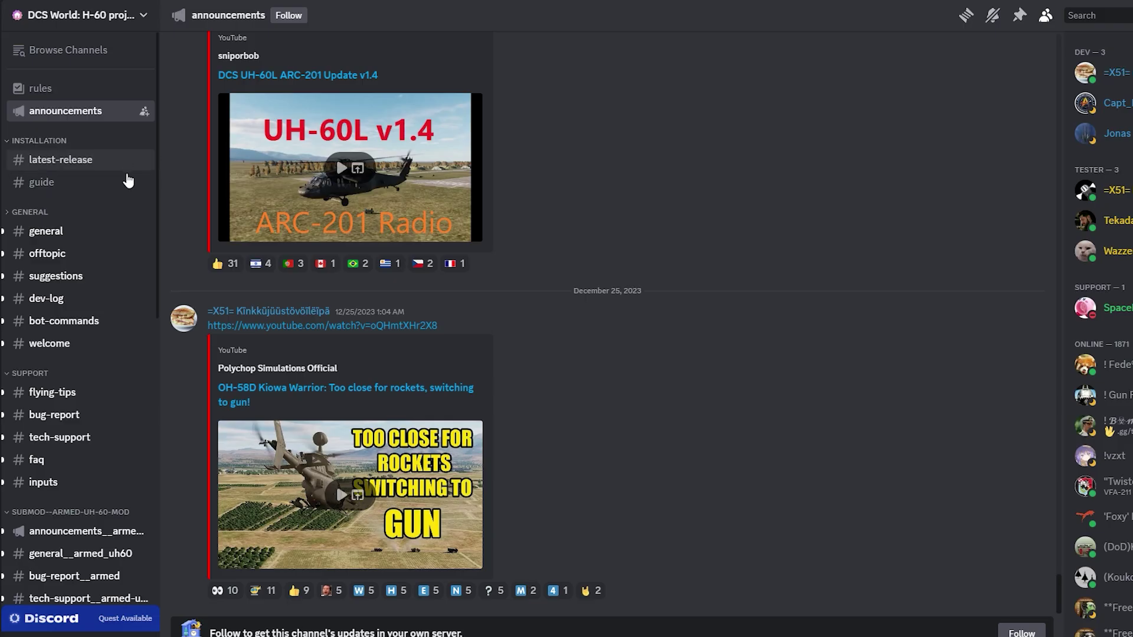
left_click(59, 167)
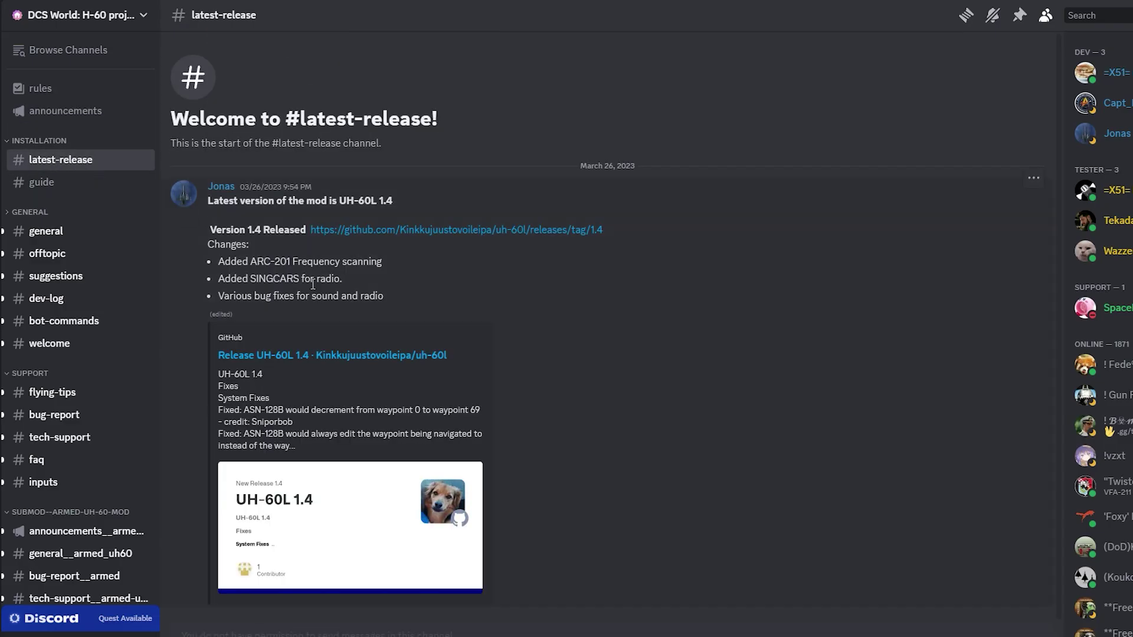
left_click(355, 355)
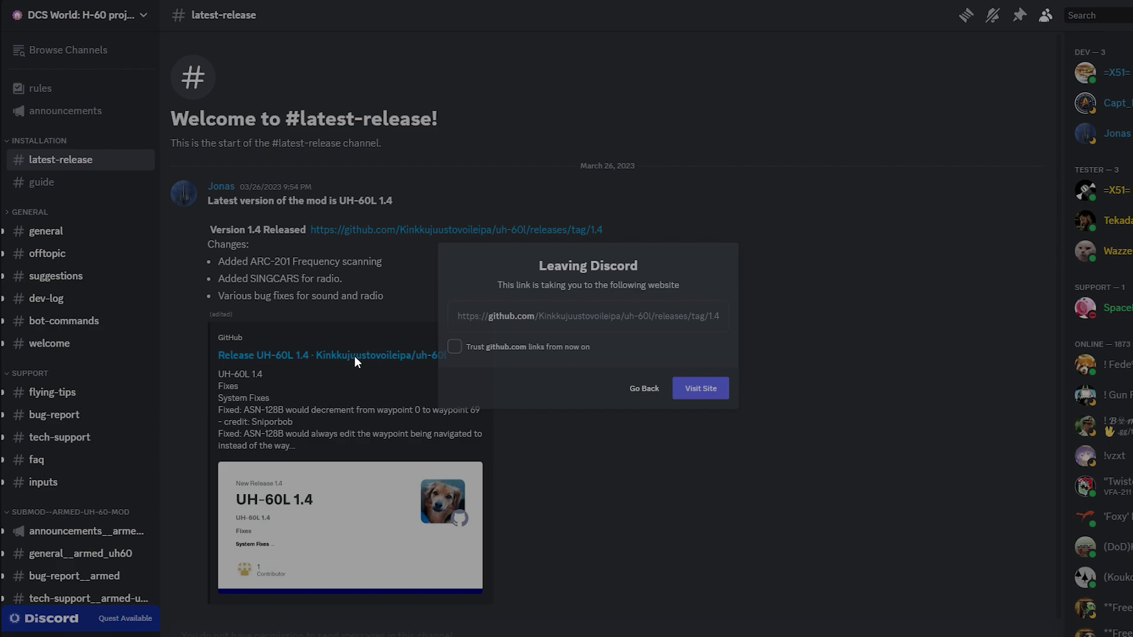
Visit the GitHub release site, download uh-60l-1.4.zip and extract it with 7-Zip.
left_click(726, 400)
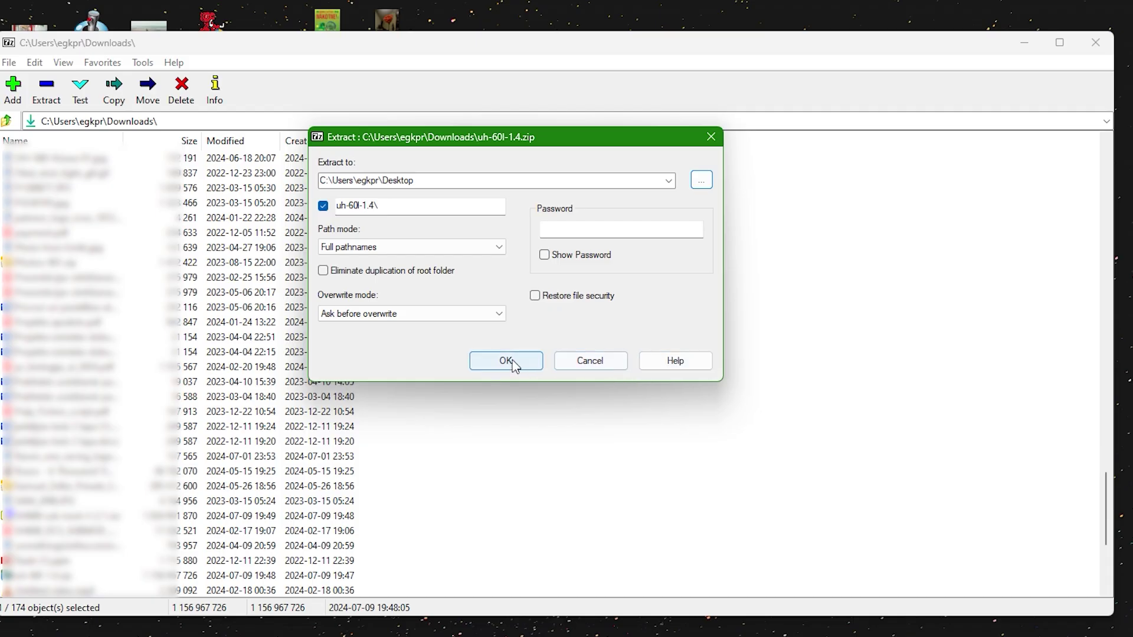
left_click(511, 363)
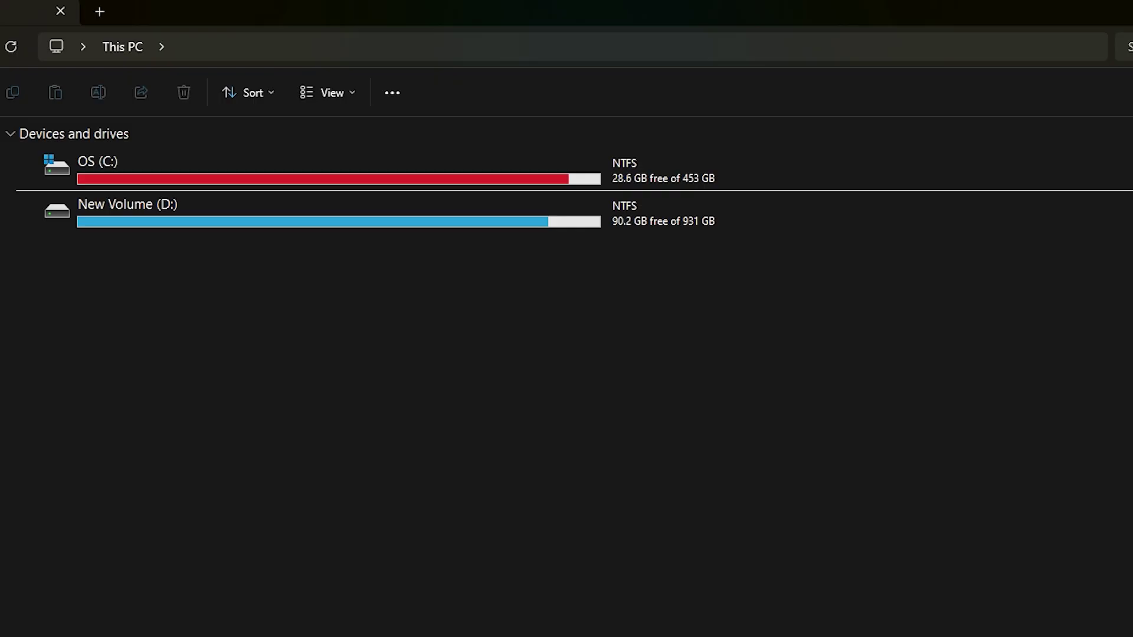
Browse from C: through Users, Saved Games and DCS.openbeta into Mods\aircraft.
double_click(743, 165)
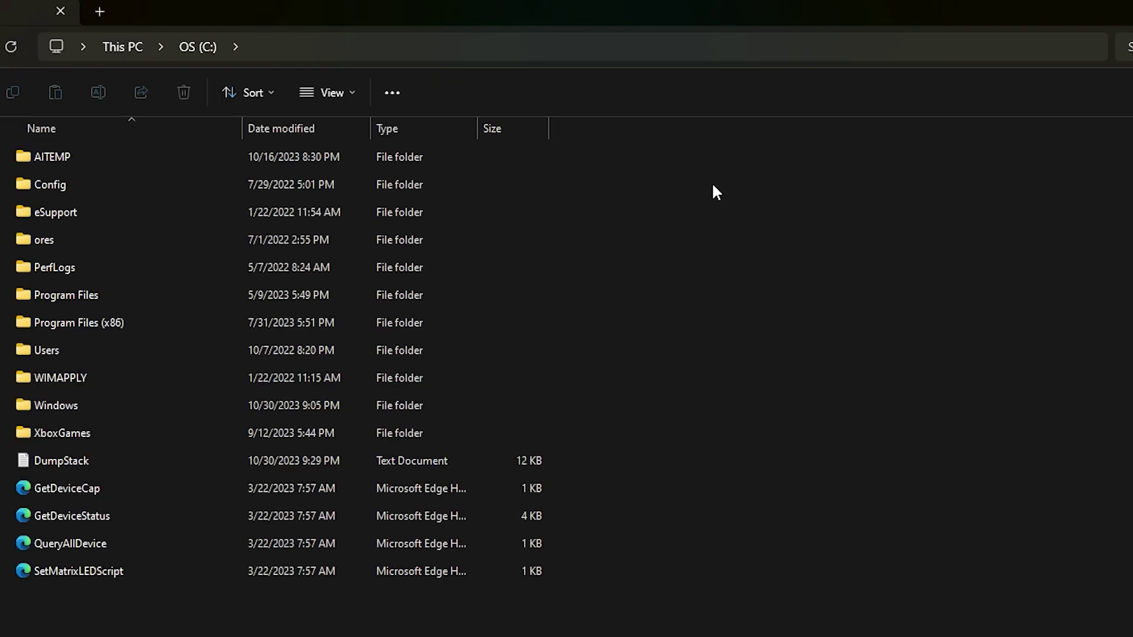
double_click(22, 350)
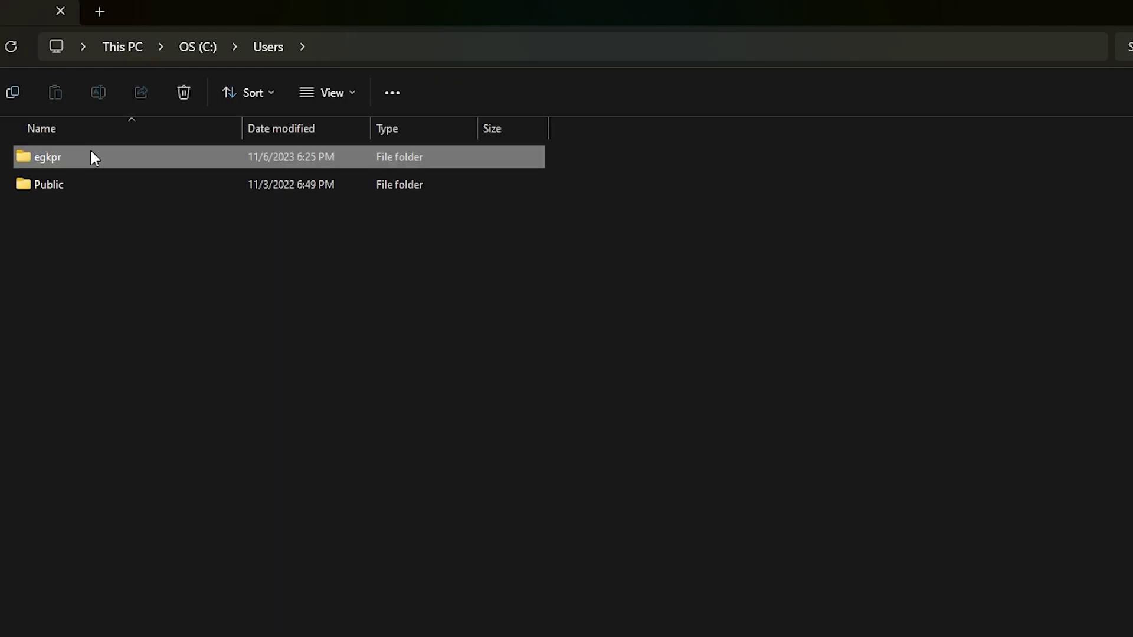
double_click(91, 157)
double_click(140, 566)
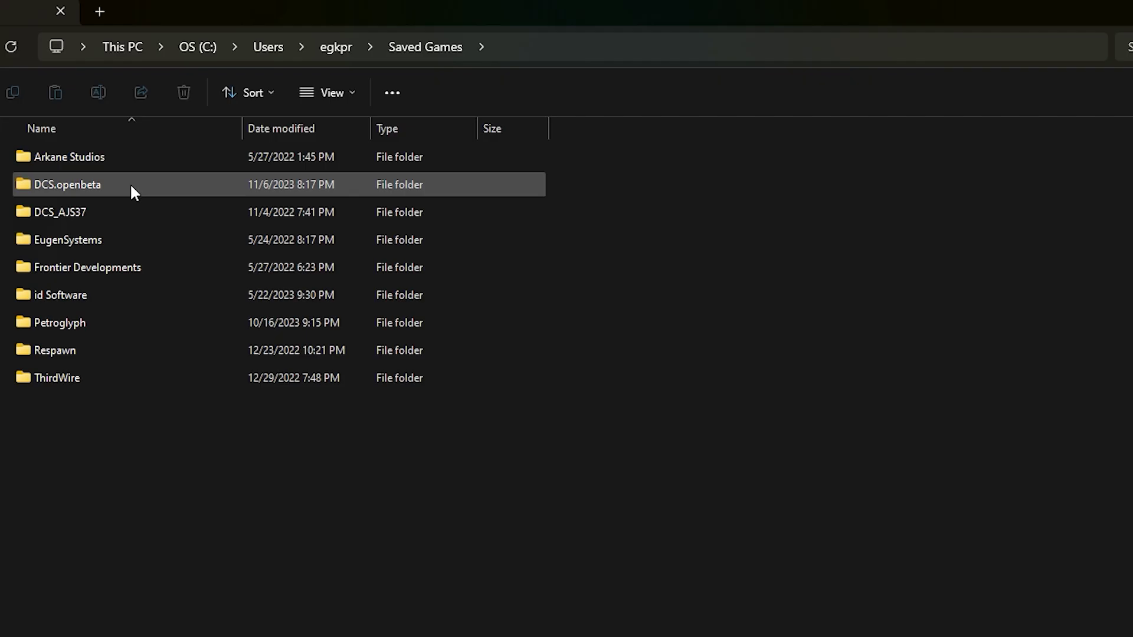
double_click(131, 187)
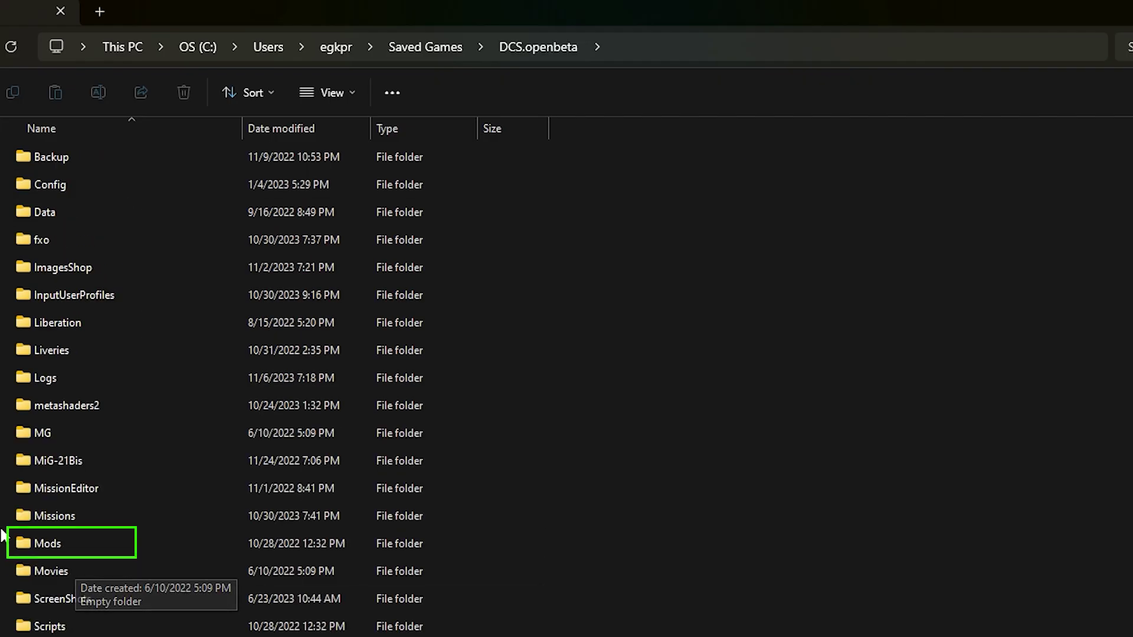
double_click(36, 546)
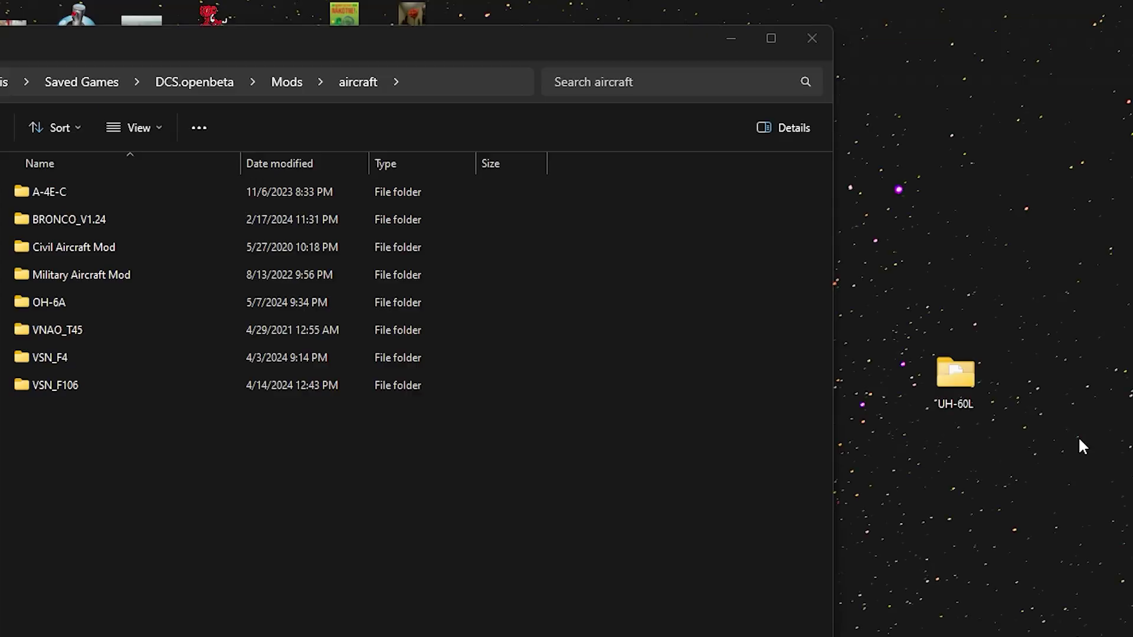
Drag the extracted UH-60L folder from the desktop into the Mods aircraft folder.
left_click_drag(947, 394, 442, 463)
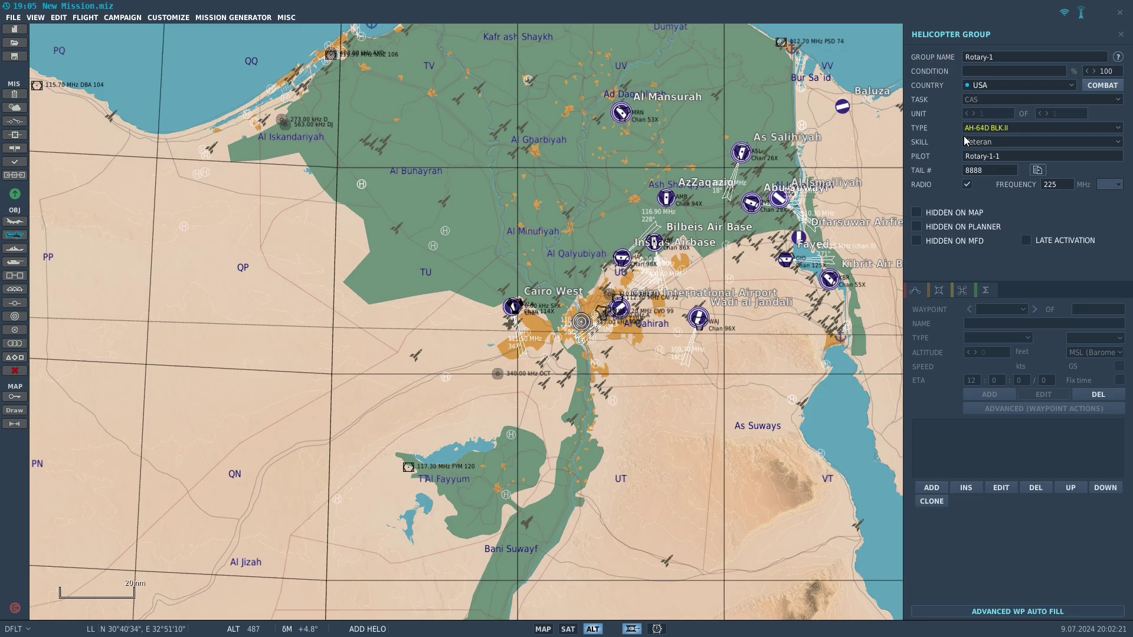
Set the group TYPE to UH-60L, then download and extract Armed_Blackhawk_v5.9.zip from Discord.
left_click(981, 129)
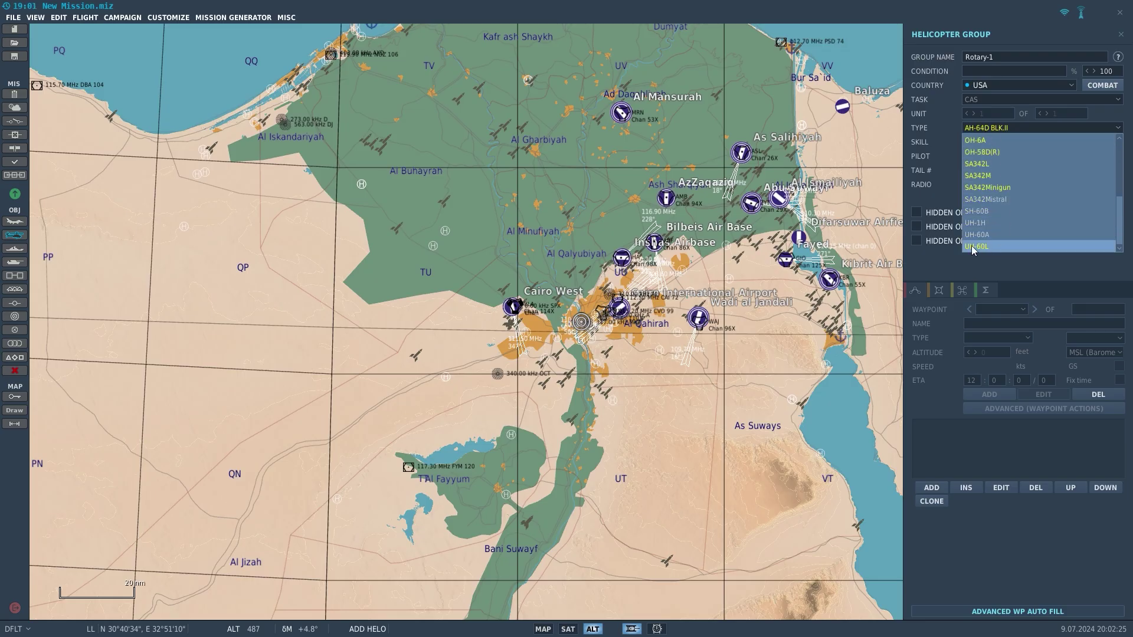
left_click(972, 247)
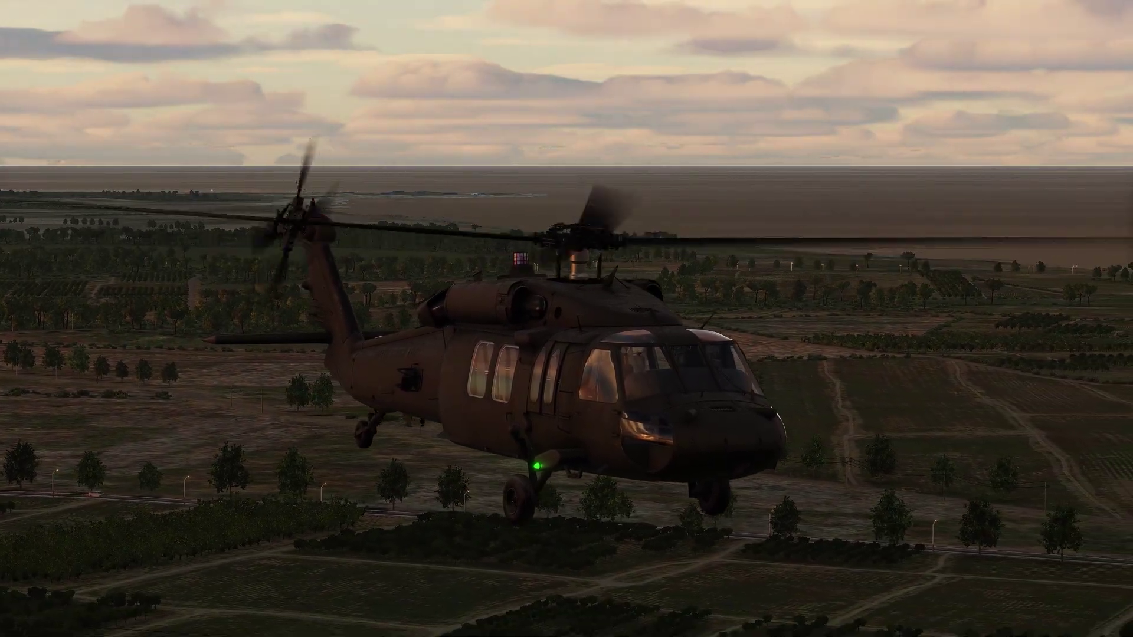
scroll(158, 313, "down", 3)
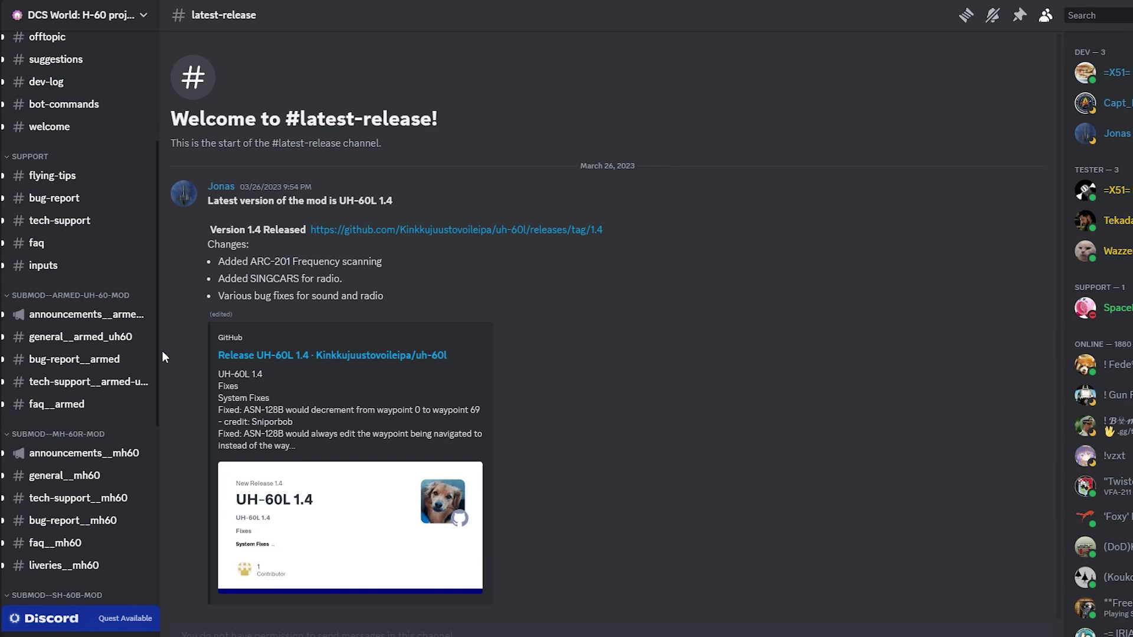
left_click(79, 319)
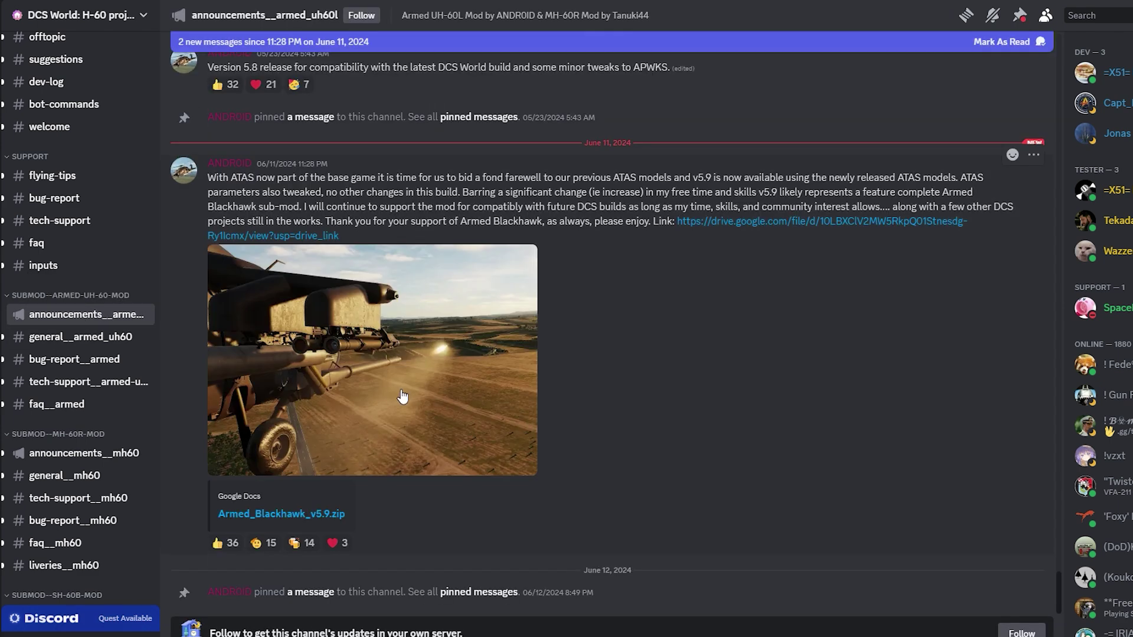
left_click(281, 514)
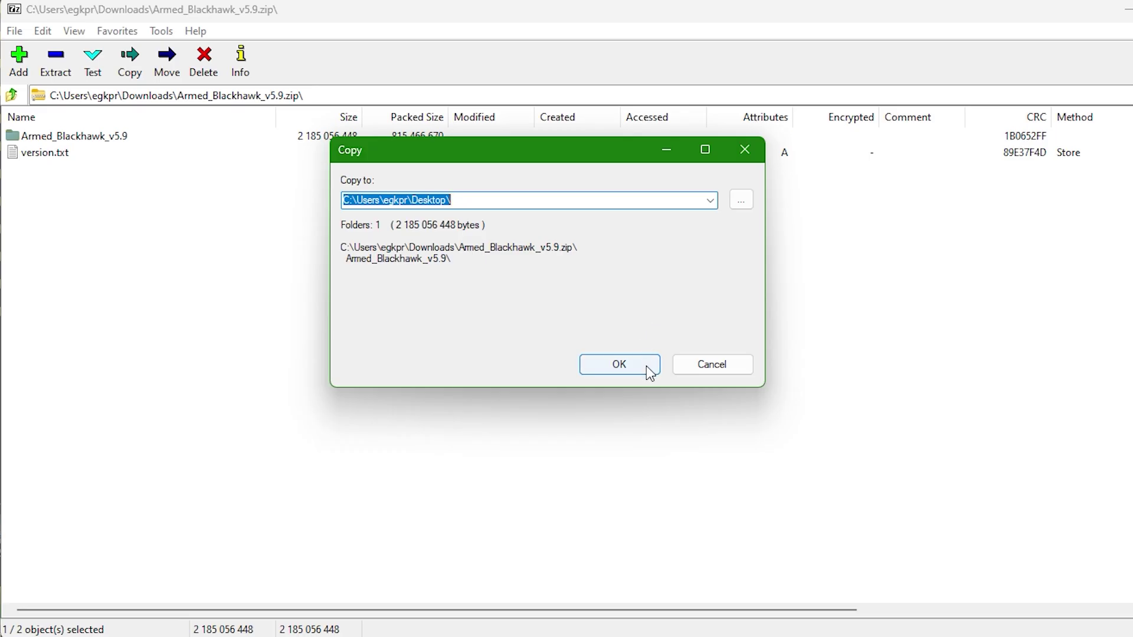
left_click(647, 366)
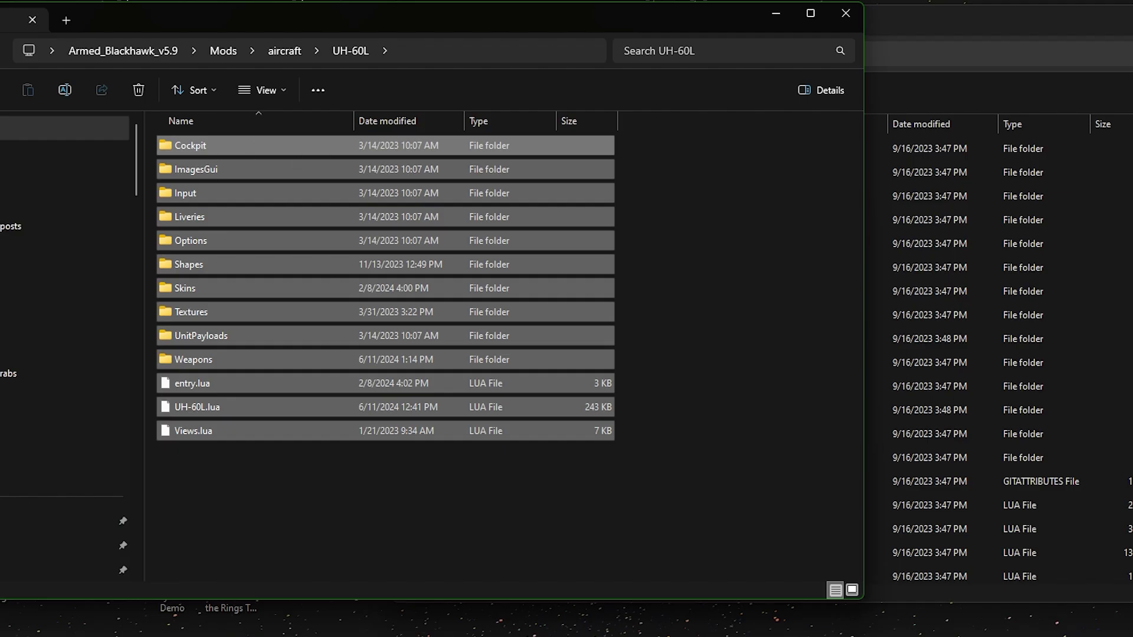
Replace the UH-60L mod files with the Armed Blackhawk versions, then browse to Saved Games.
left_click_drag(195, 265, 768, 295)
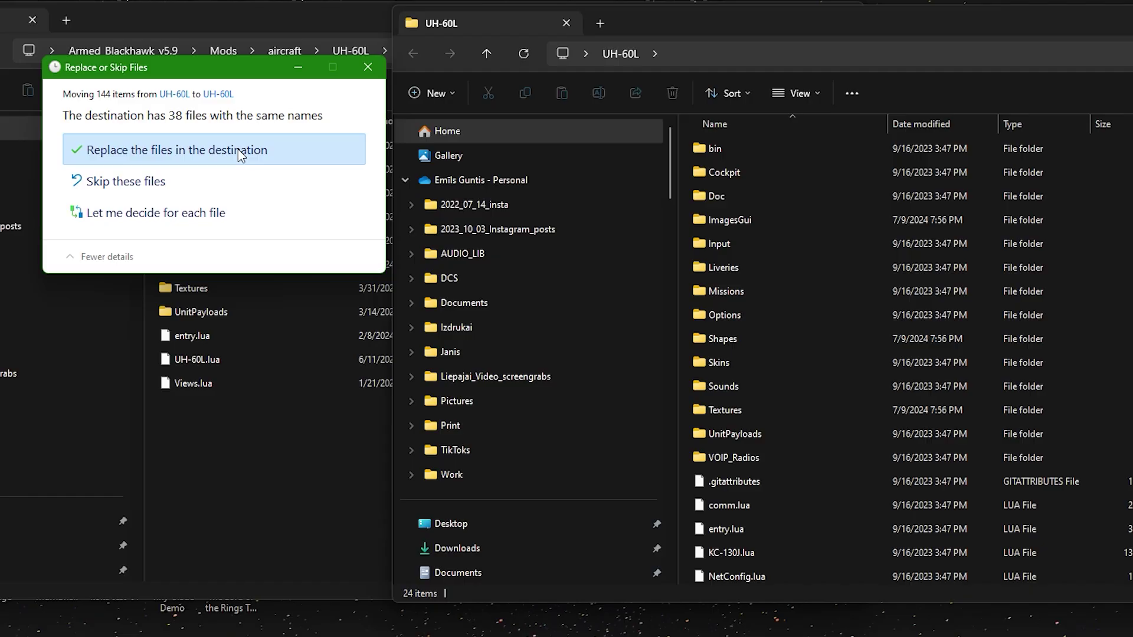
left_click(238, 153)
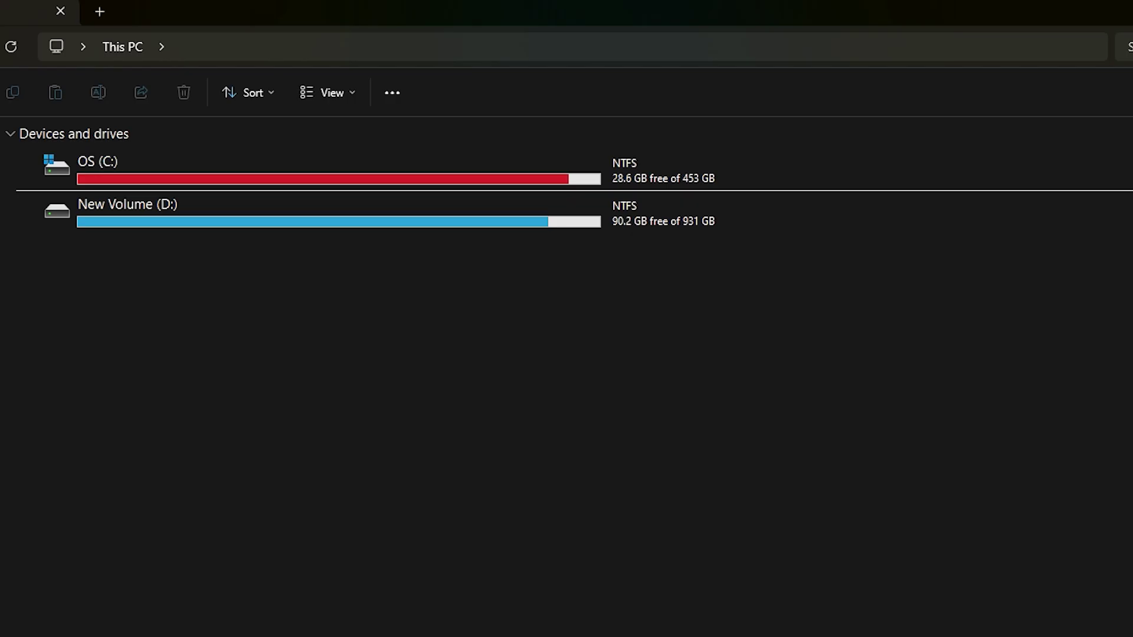
double_click(743, 163)
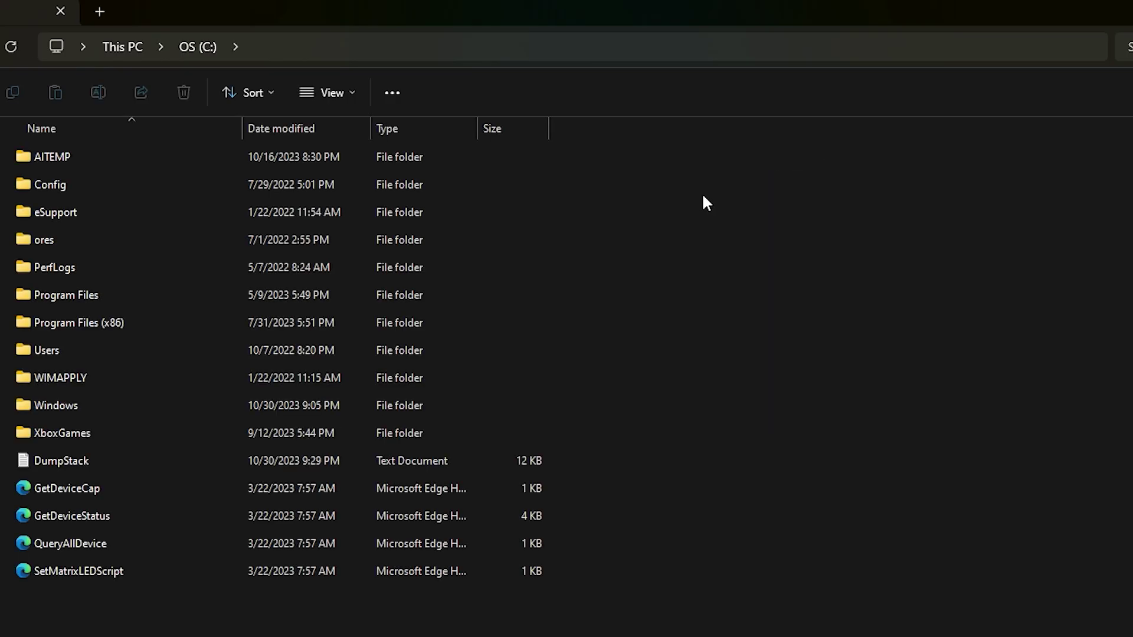
double_click(41, 349)
double_click(90, 155)
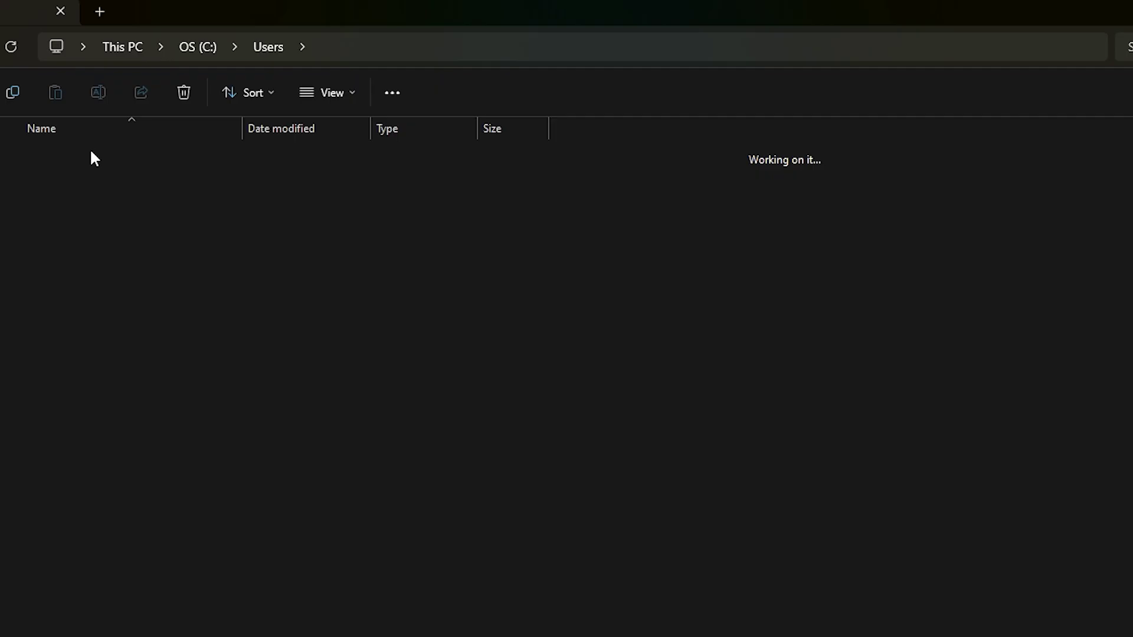
double_click(140, 557)
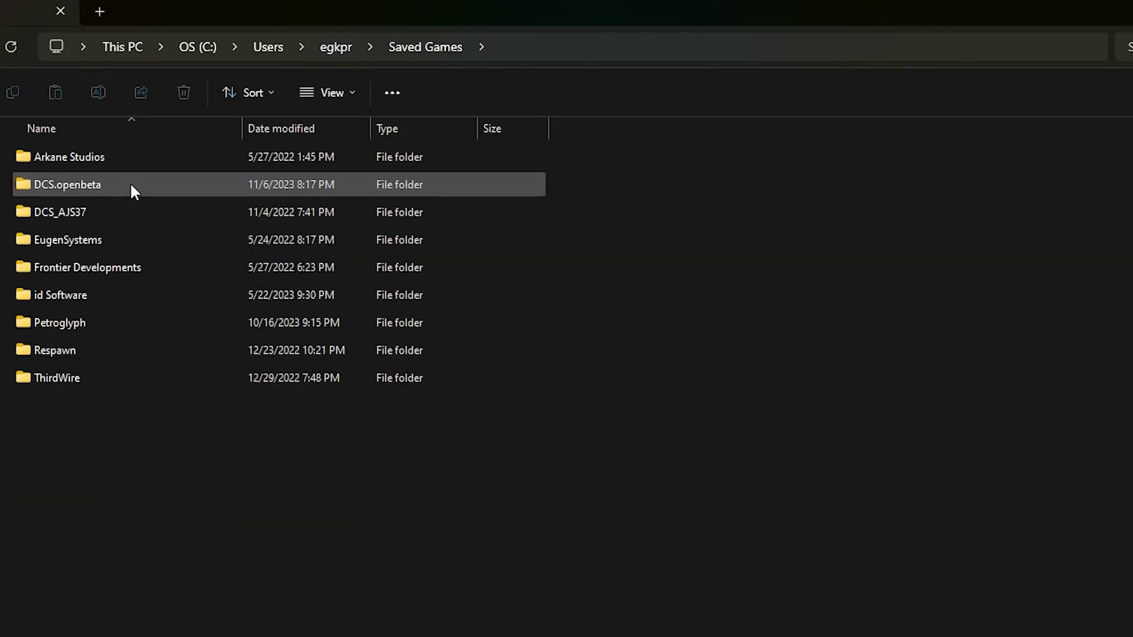
Open DCS.openbeta's Mods folder and extract the SH60B sub mod archive from the SH-60B channel.
left_click(131, 184)
double_click(131, 184)
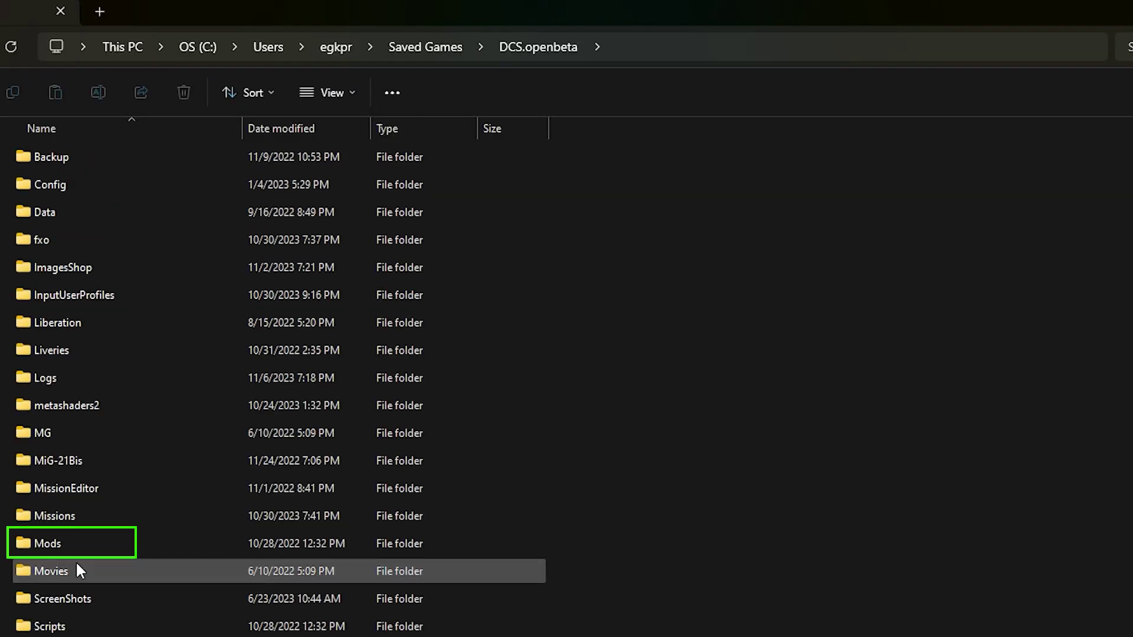
double_click(71, 544)
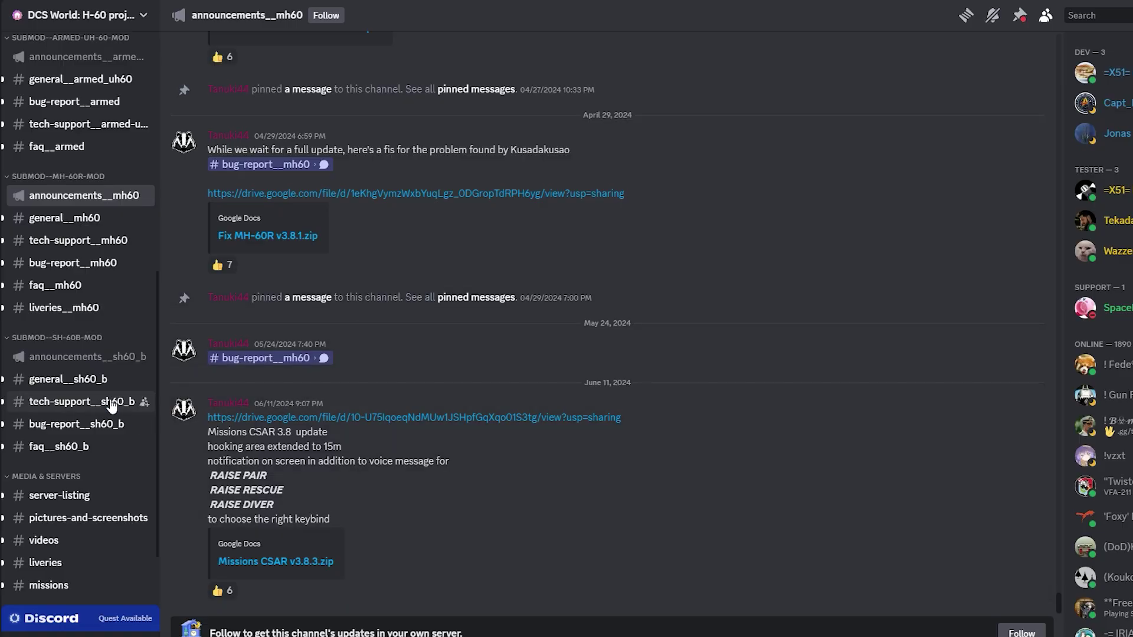
left_click(95, 357)
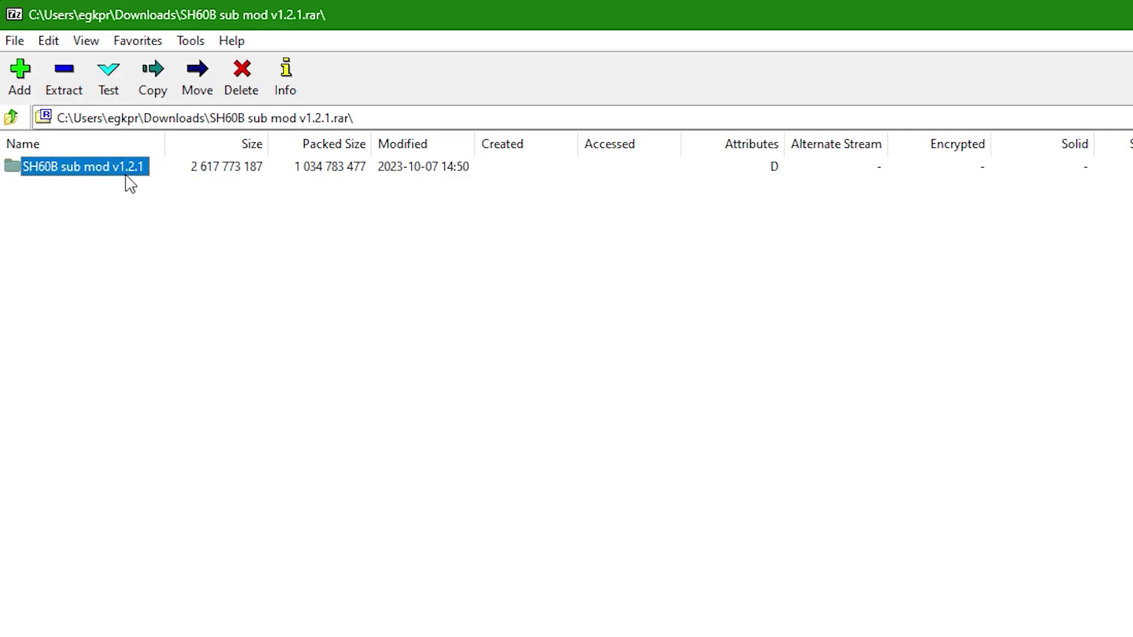
left_click(65, 83)
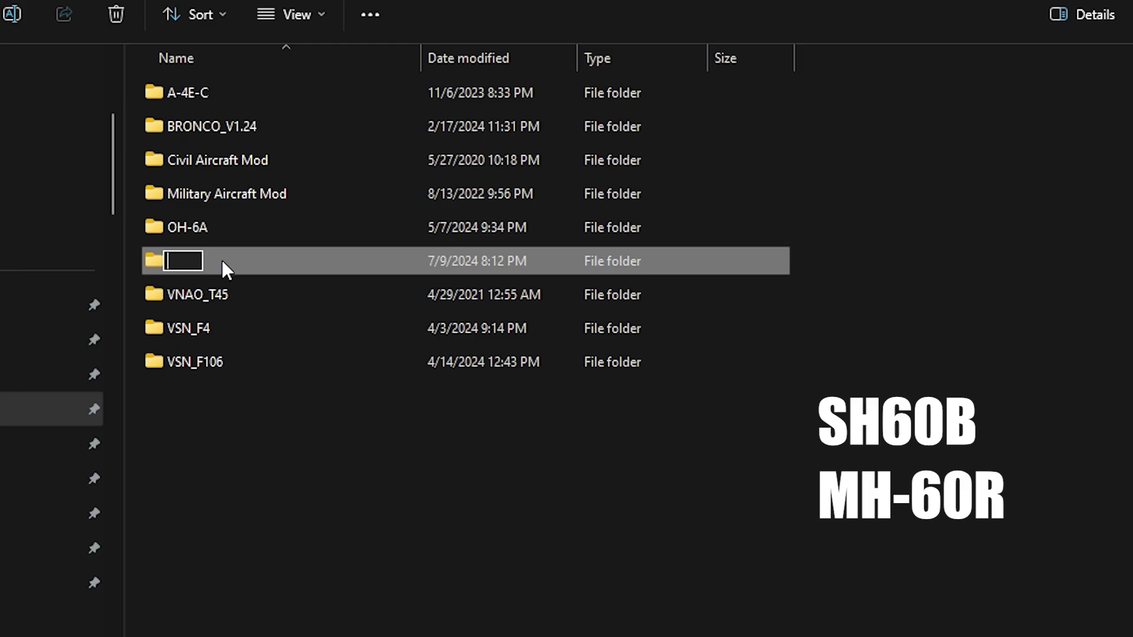
Rename the new folder to SH60B and drag the sub mod files into it.
type("SH6")
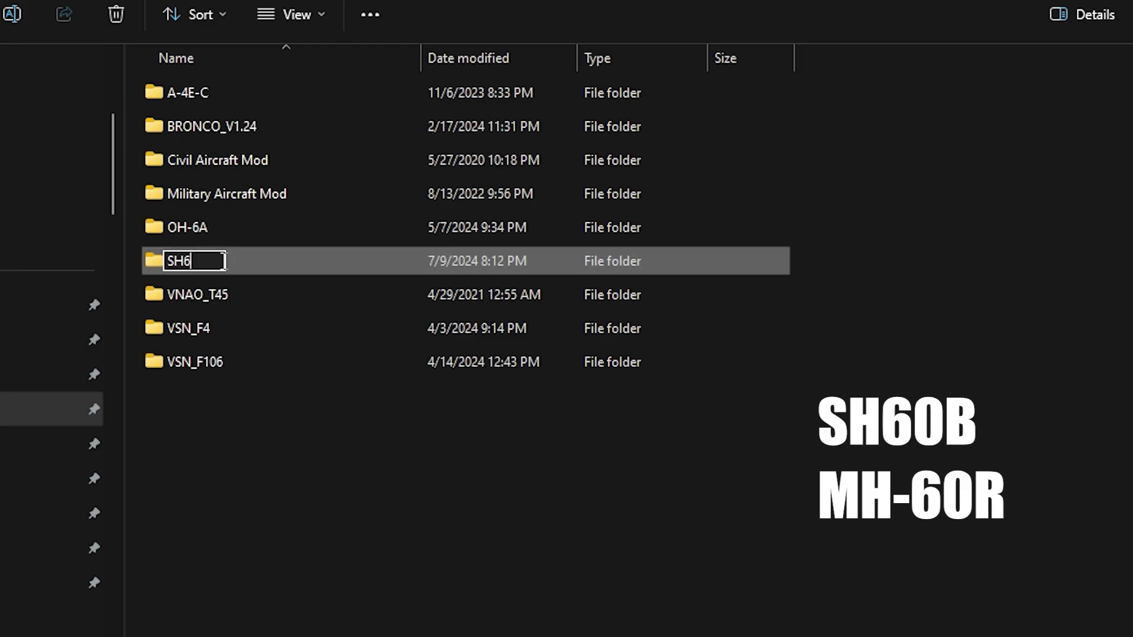
type("0B")
left_click(294, 499)
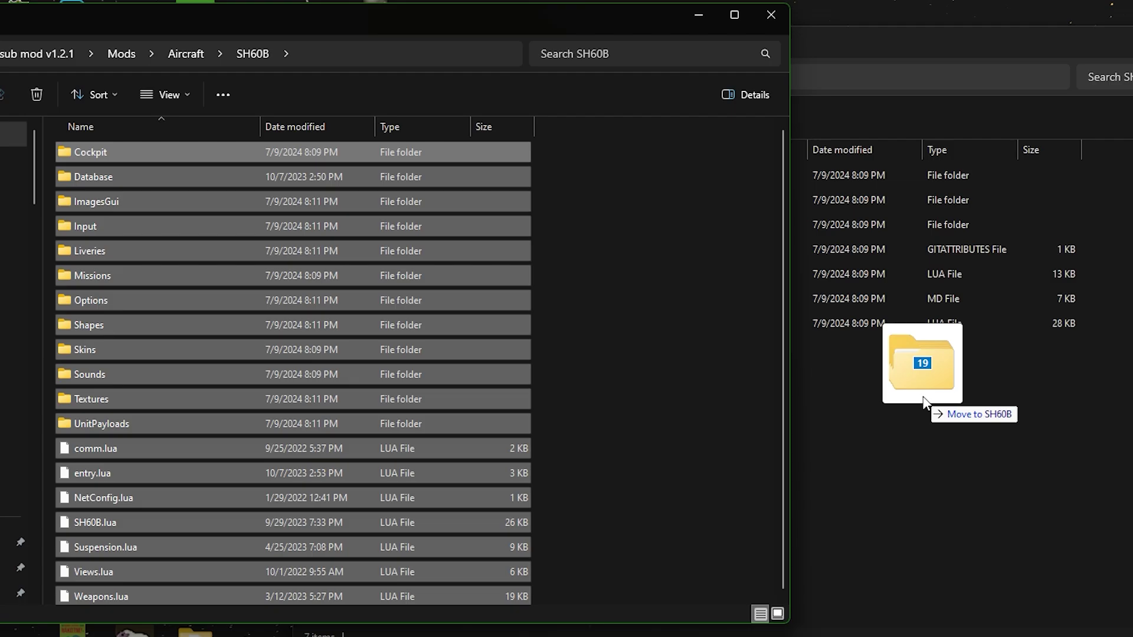
left_click_drag(923, 398, 922, 395)
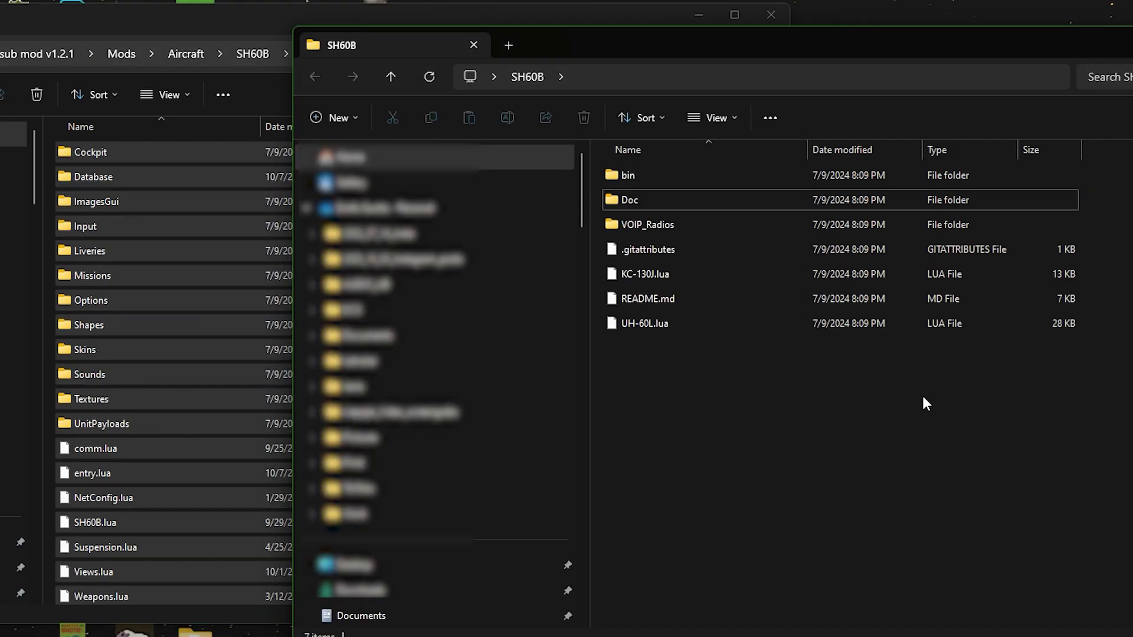